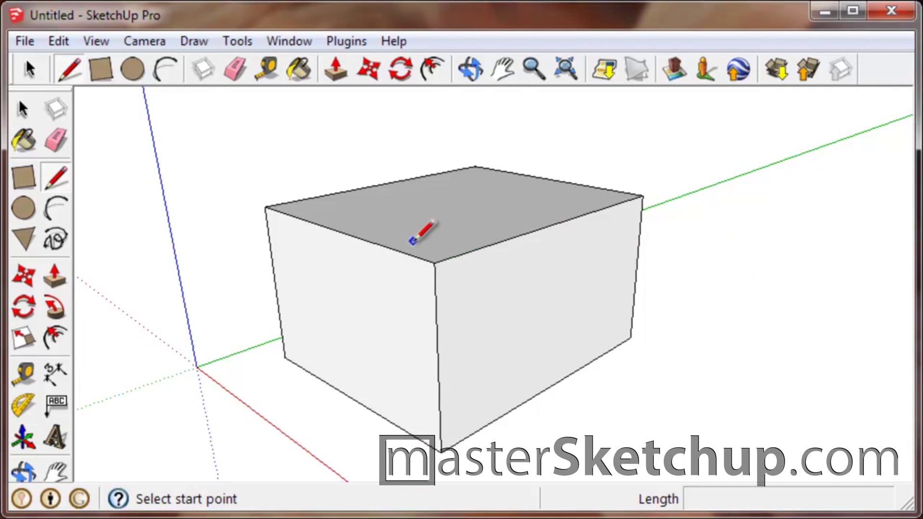
- Orbit to look down on the box and draw a Pencil line from a top-face point to the front edge
{"action": "mouse_move", "coordinate": [423, 241]}
{"action": "middle_mouse_down"}
{"action": "mouse_move", "coordinate": [428, 292]}
{"action": "mouse_move", "coordinate": [505, 406]}
{"action": "mouse_move", "coordinate": [515, 406]}
{"action": "mouse_move", "coordinate": [427, 371]}
{"action": "mouse_move", "coordinate": [361, 315]}
{"action": "mouse_move", "coordinate": [362, 294]}
{"action": "middle_mouse_up"}
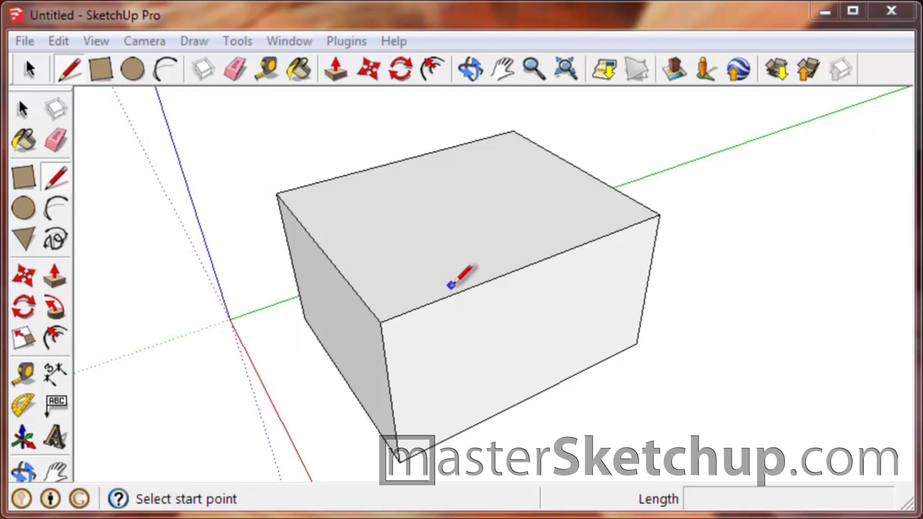
{"action": "left_click", "coordinate": [408, 244]}
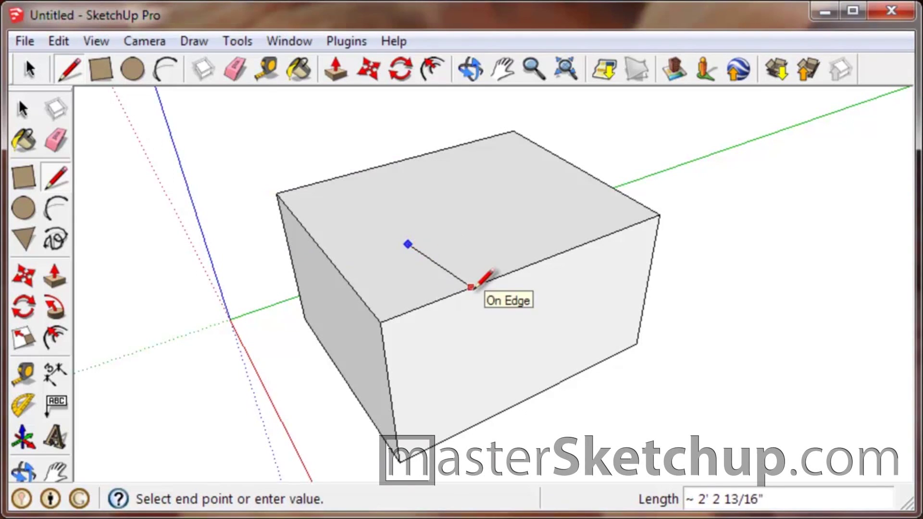
{"action": "left_click", "coordinate": [457, 292]}
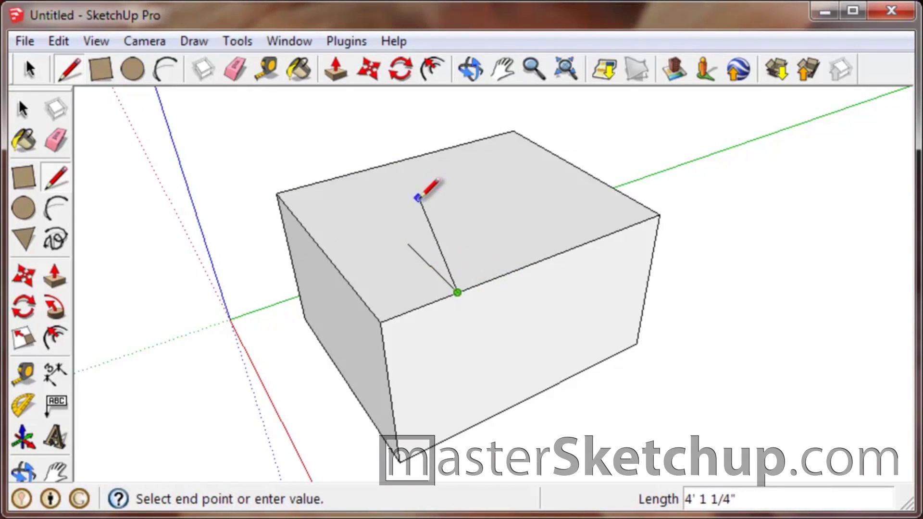
{"action": "key", "text": "Escape"}
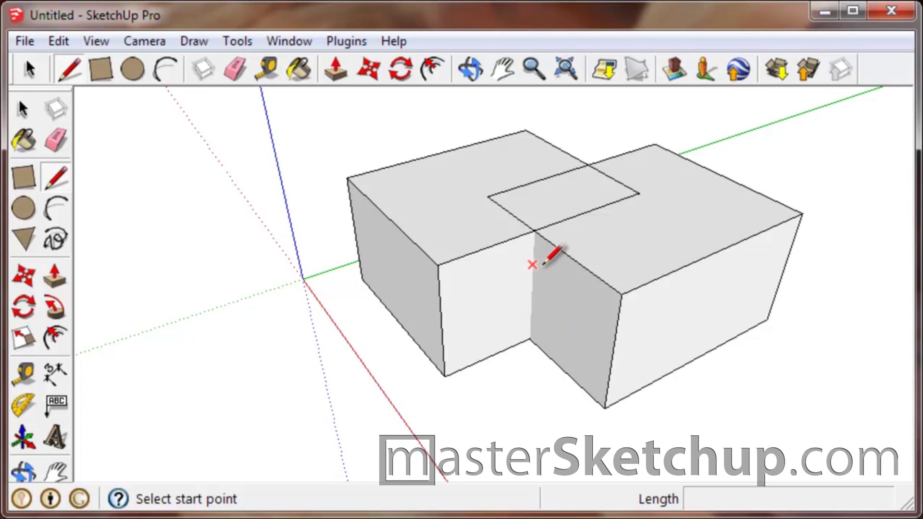
- Zoom in and orbit around the stepped two-block model
{"action": "scroll", "coordinate": [552, 288], "scroll_direction": "up", "scroll_amount": 5}
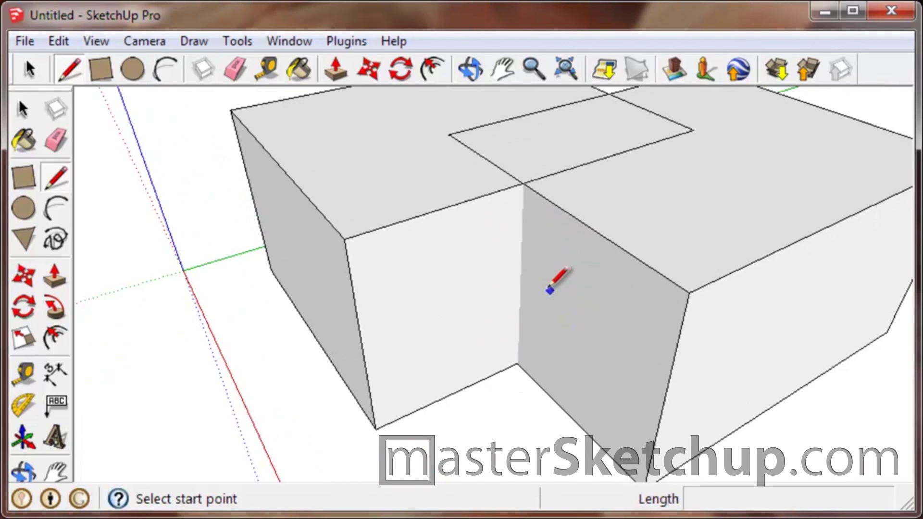
{"action": "mouse_move", "coordinate": [461, 302]}
{"action": "middle_mouse_down"}
{"action": "mouse_move", "coordinate": [540, 309]}
{"action": "mouse_move", "coordinate": [513, 286]}
{"action": "middle_mouse_up"}
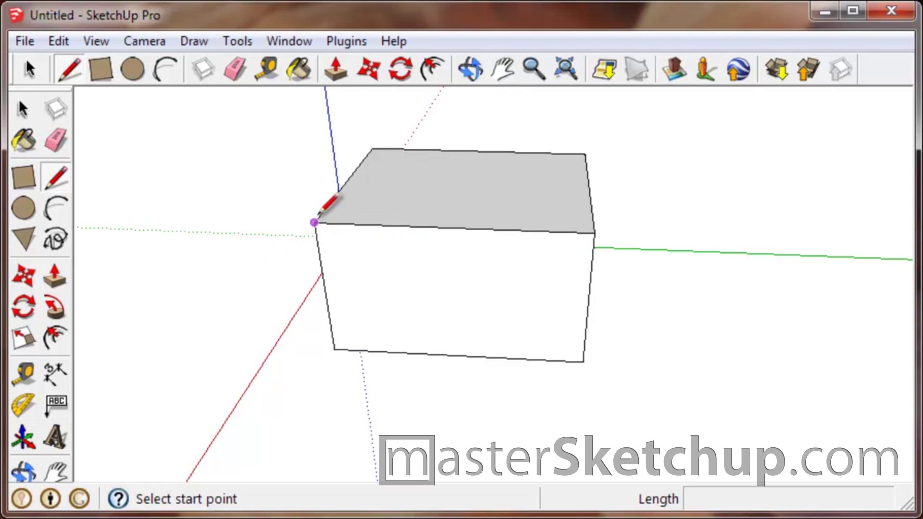
- Select the entire box, go back to the Pencil, and view the box from above and to the side
{"action": "key", "text": "space"}
{"action": "triple_click", "coordinate": [450, 236]}
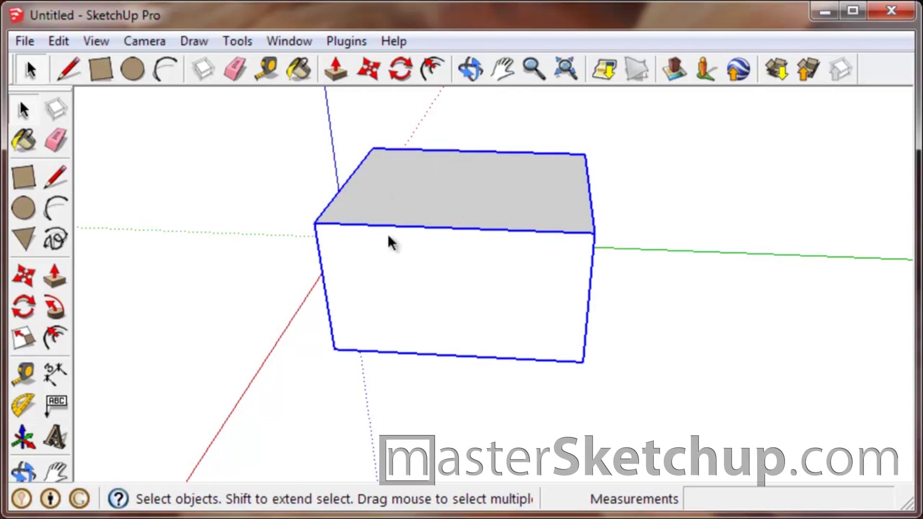
{"action": "left_click", "coordinate": [67, 168]}
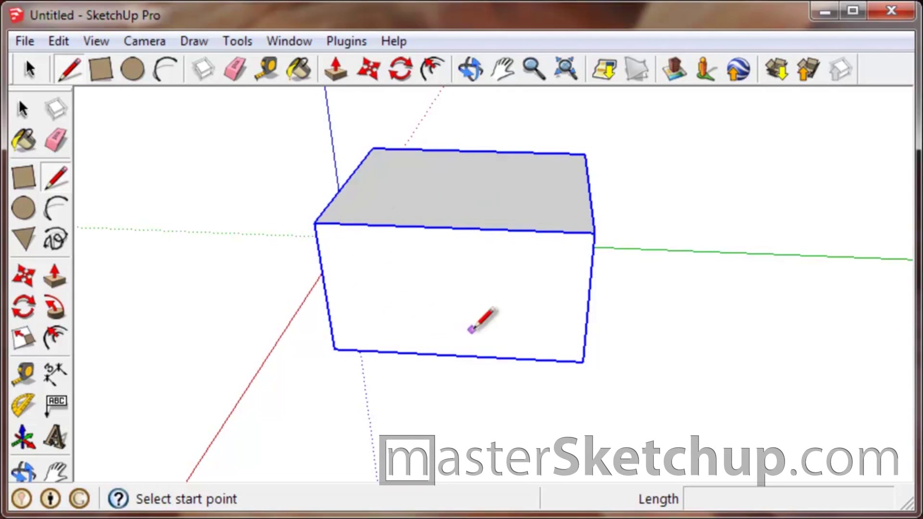
{"action": "middle_click_drag", "start_coordinate": [528, 329], "coordinate": [515, 239]}
{"action": "scroll", "coordinate": [515, 239], "scroll_direction": "up", "scroll_amount": 3}
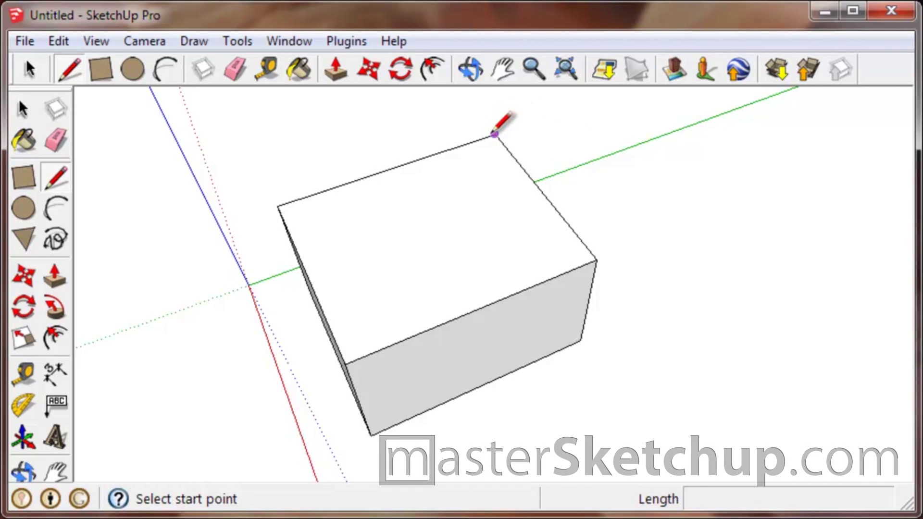
- Zoom out around the box's top corner until the whole box is in view
{"action": "scroll", "coordinate": [500, 145], "scroll_direction": "down", "scroll_amount": 3}
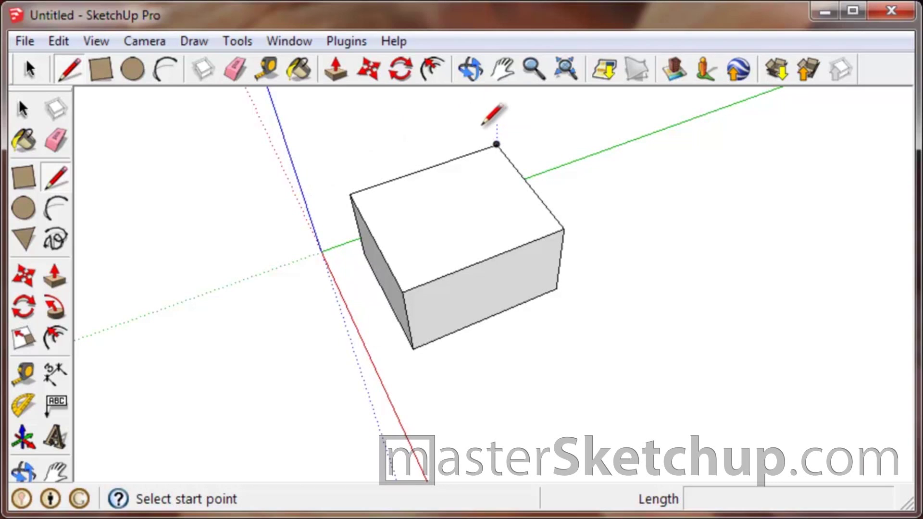
- Draw a red-axis-locked line beside the box, starting from a point inferred off its corner
{"action": "left_click", "coordinate": [549, 129]}
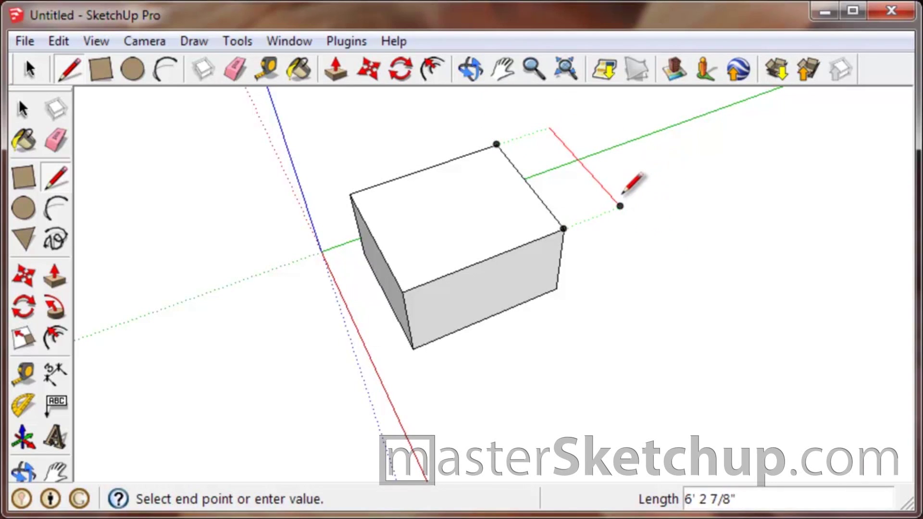
{"action": "scroll", "coordinate": [620, 204], "scroll_direction": "up", "scroll_amount": 5}
{"action": "key", "text": "Escape"}
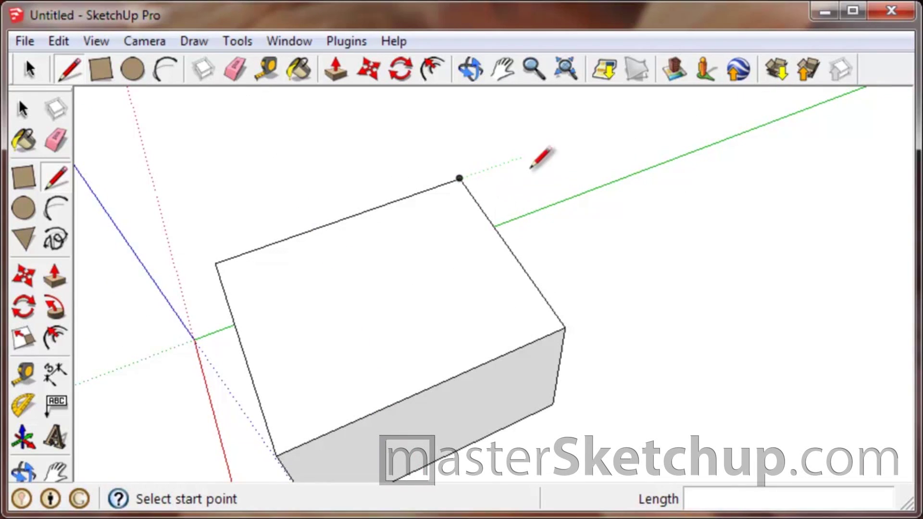
{"action": "left_click", "coordinate": [558, 144]}
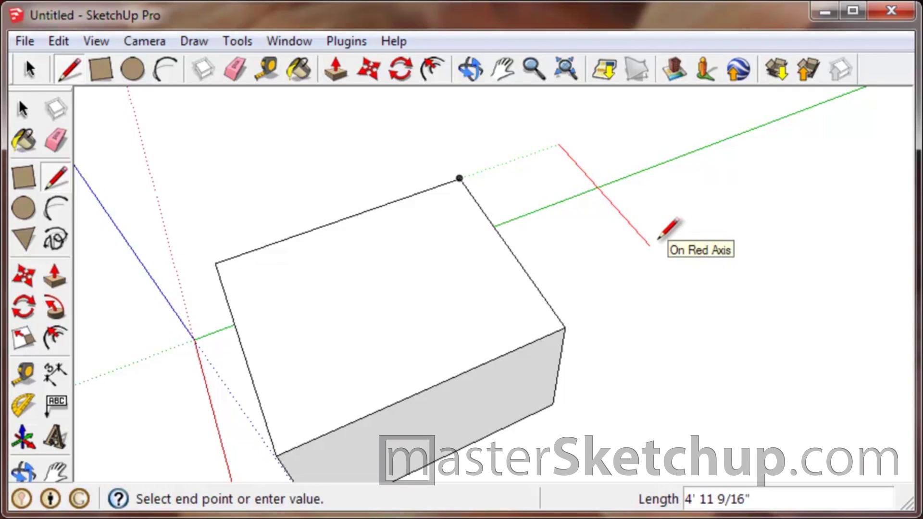
{"action": "key", "text": "shift"}
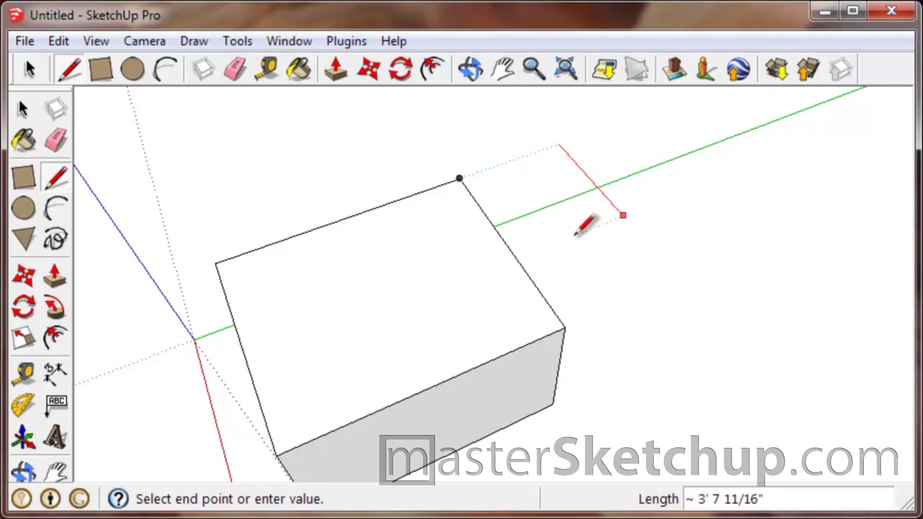
{"action": "key", "text": "Left"}
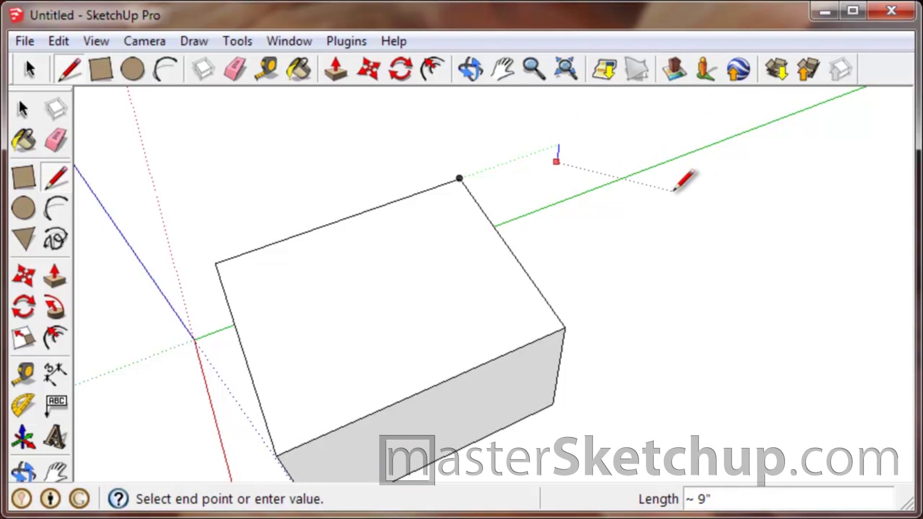
{"action": "key", "text": "Right"}
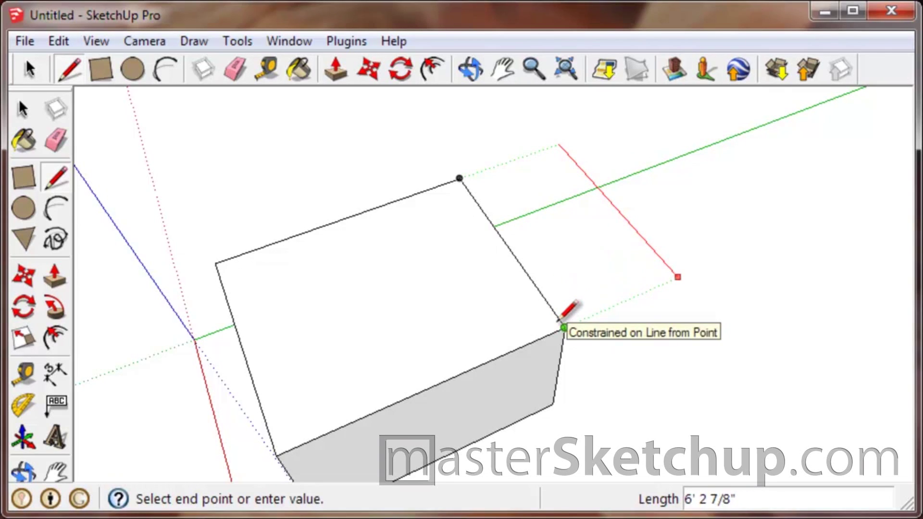
{"action": "left_click", "coordinate": [553, 404]}
{"action": "key", "text": "o"}
{"action": "left_click_drag", "start_coordinate": [601, 250], "coordinate": [756, 250]}
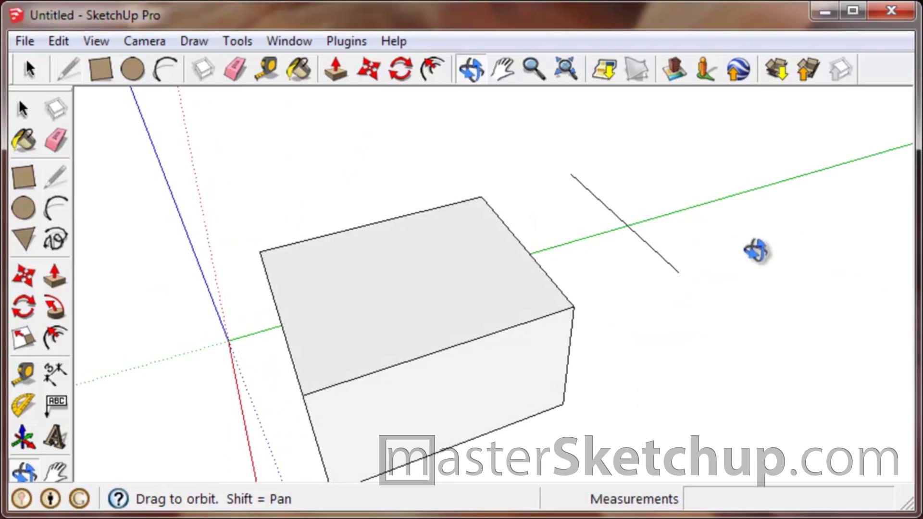
- Orbit further around the box toward its top face
{"action": "middle_click_drag", "start_coordinate": [756, 250], "coordinate": [751, 288]}
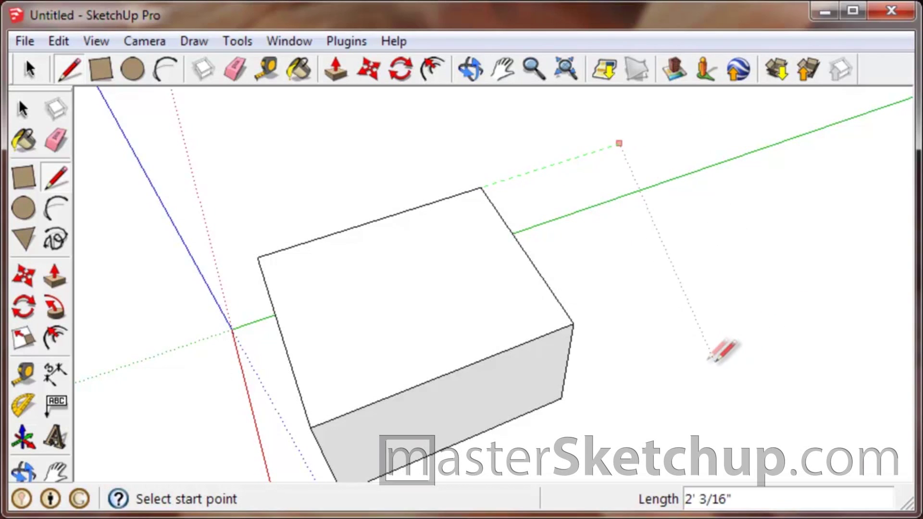
- Draw a line from the top face's centre, inferred from two edge midpoints, to the front edge's midpoint
{"action": "scroll", "coordinate": [366, 337], "scroll_direction": "up", "scroll_amount": 3}
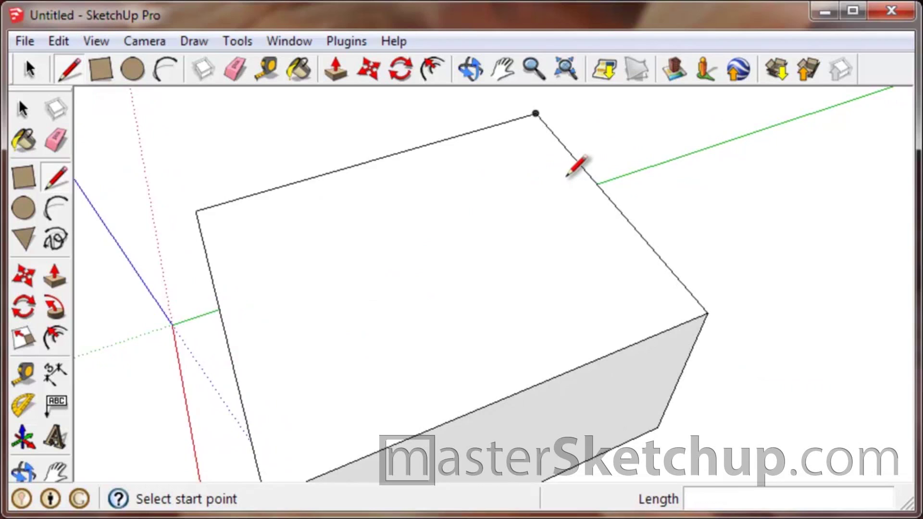
{"action": "scroll", "coordinate": [402, 223], "scroll_direction": "down", "scroll_amount": 2}
{"action": "scroll", "coordinate": [412, 212], "scroll_direction": "up", "scroll_amount": 2}
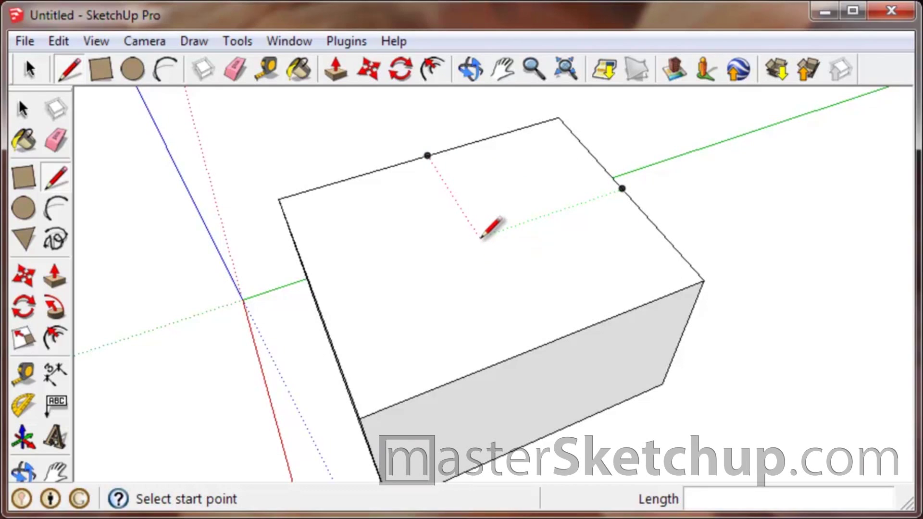
{"action": "left_click", "coordinate": [480, 237]}
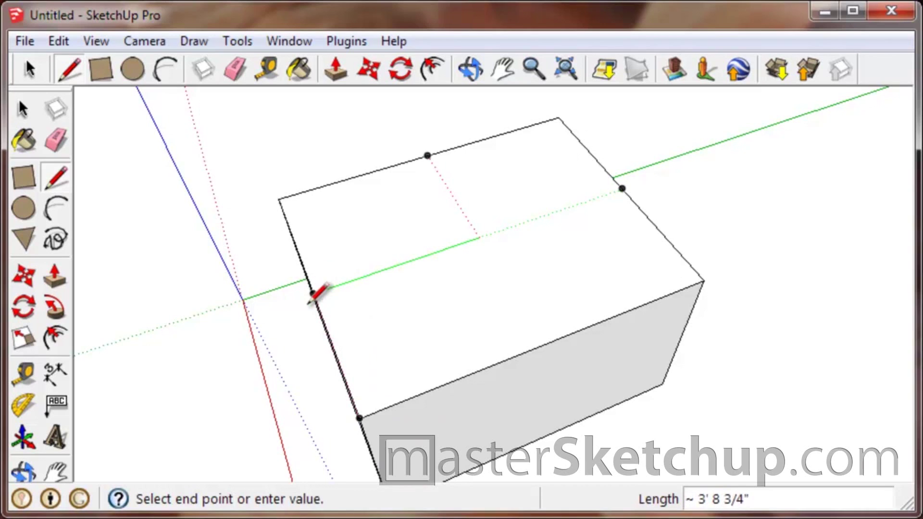
{"action": "mouse_move", "coordinate": [313, 291]}
{"action": "middle_mouse_down"}
{"action": "mouse_move", "coordinate": [486, 260]}
{"action": "mouse_move", "coordinate": [463, 267]}
{"action": "middle_mouse_up"}
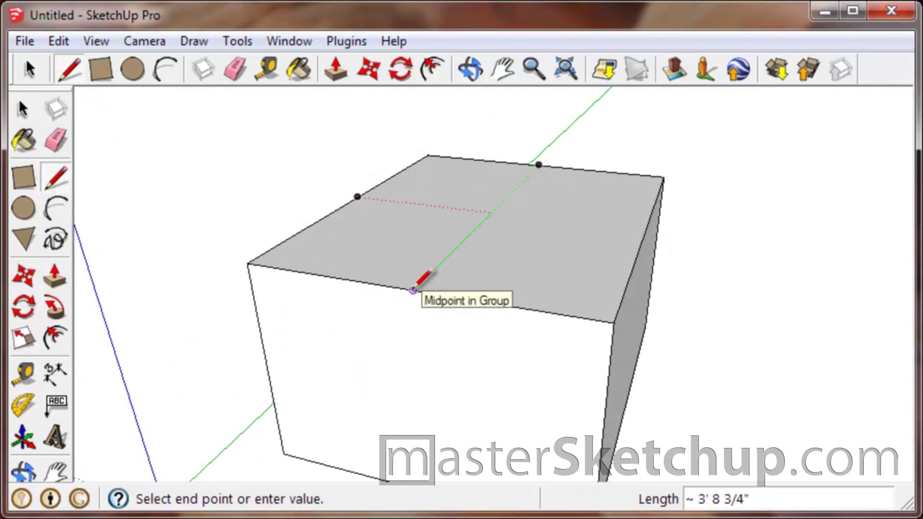
{"action": "left_click", "coordinate": [412, 290]}
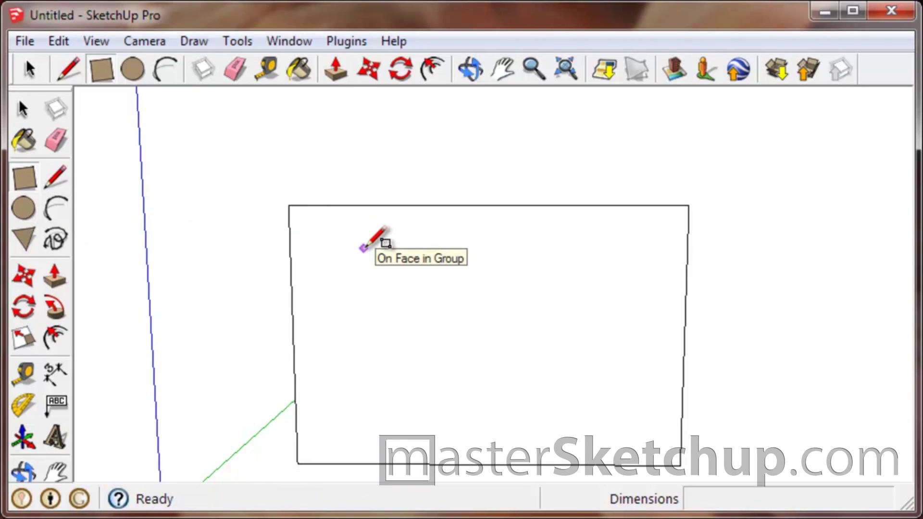
- Draw a roughly 1' 5 7/8" square and a taller golden-section rectangle beside it on the front face
{"action": "left_click", "coordinate": [347, 239]}
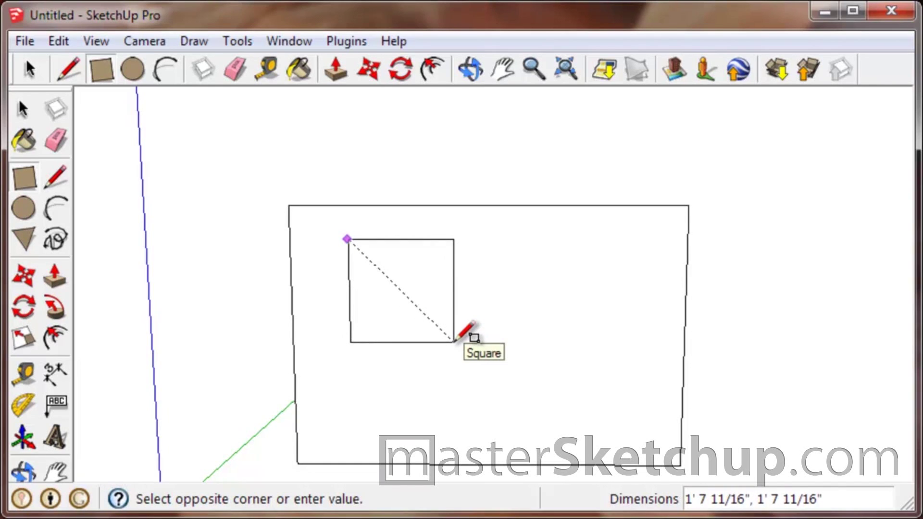
{"action": "left_click", "coordinate": [443, 331]}
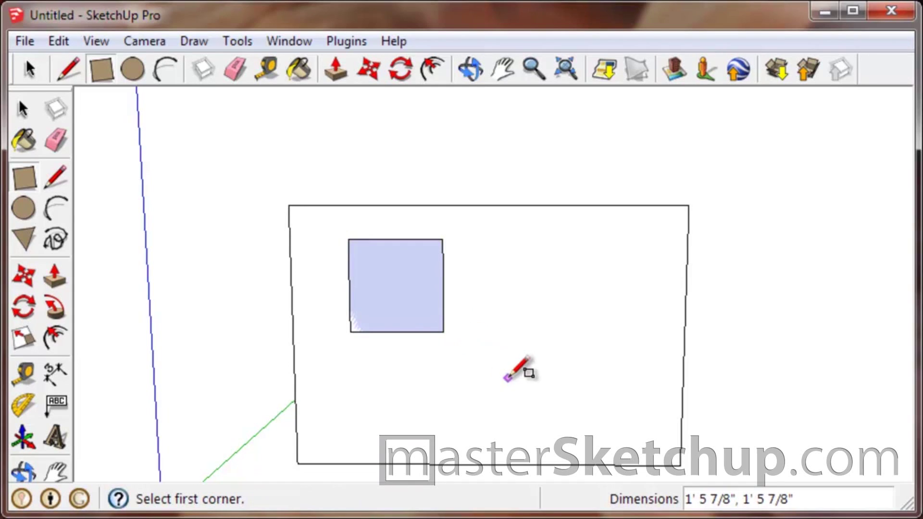
{"action": "left_click", "coordinate": [492, 242]}
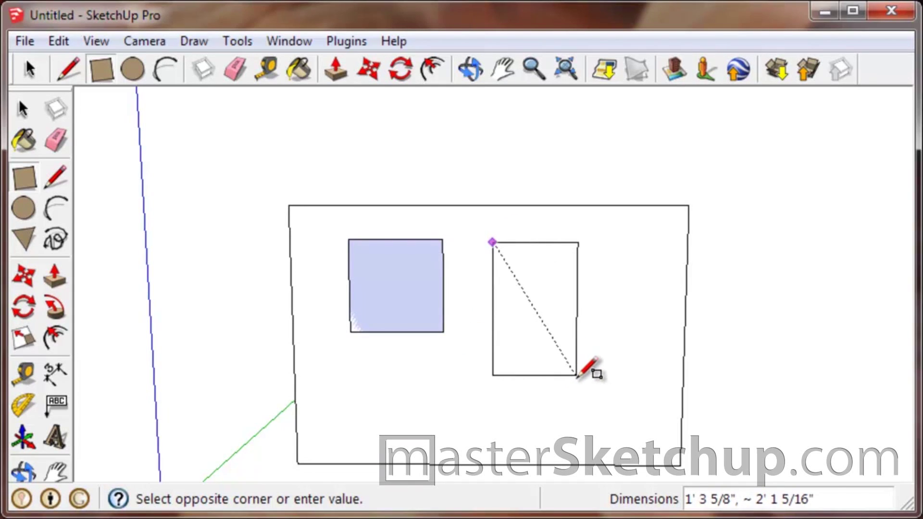
{"action": "left_click", "coordinate": [577, 375]}
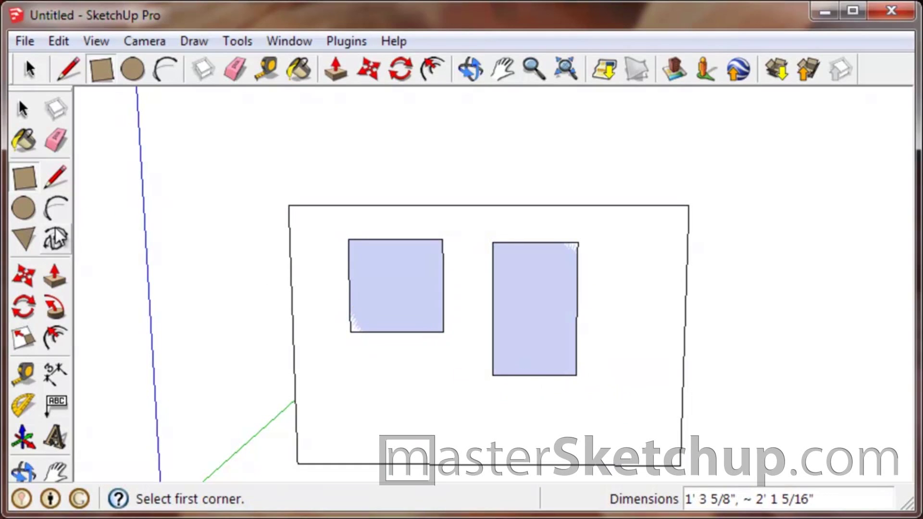
{"action": "left_click", "coordinate": [55, 210]}
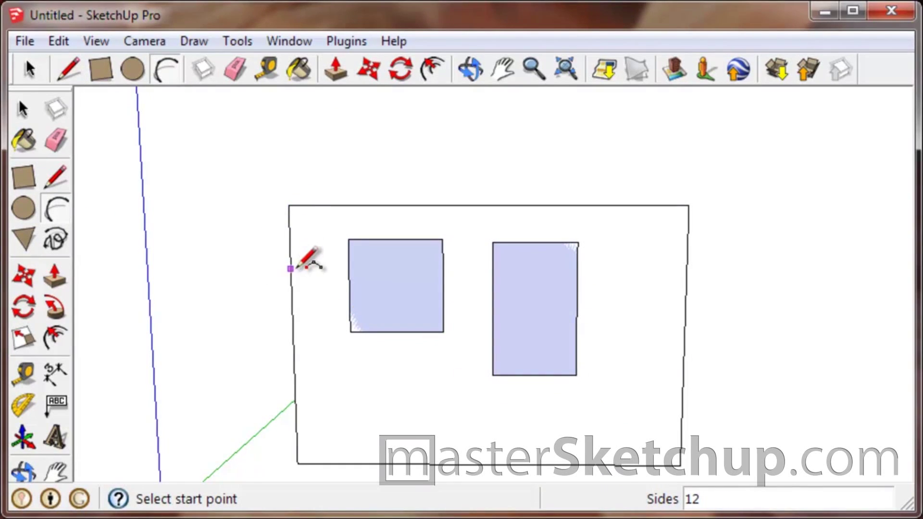
- Round the top-left corner with a 1' 3 7/16" tangent arc, then set a half-circle arc's base below the square
{"action": "left_click", "coordinate": [292, 287]}
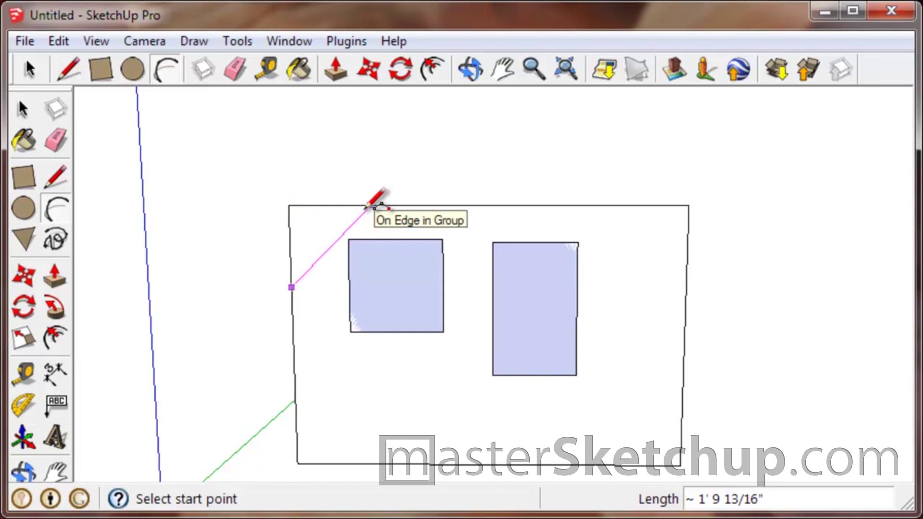
{"action": "left_click", "coordinate": [368, 206]}
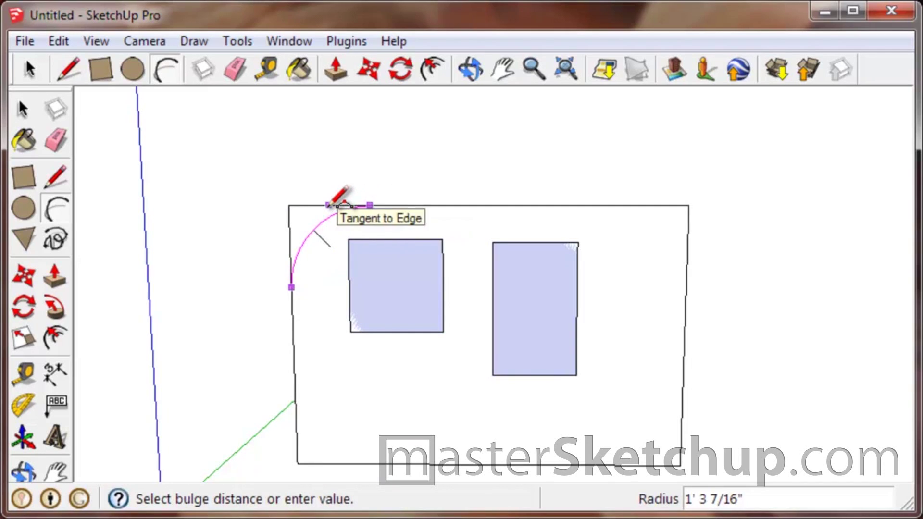
{"action": "left_click", "coordinate": [337, 205]}
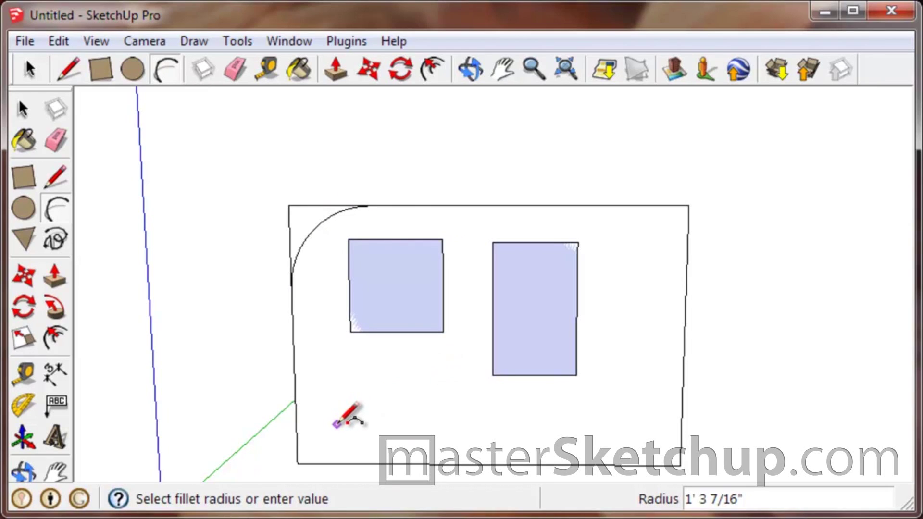
{"action": "left_click", "coordinate": [349, 428]}
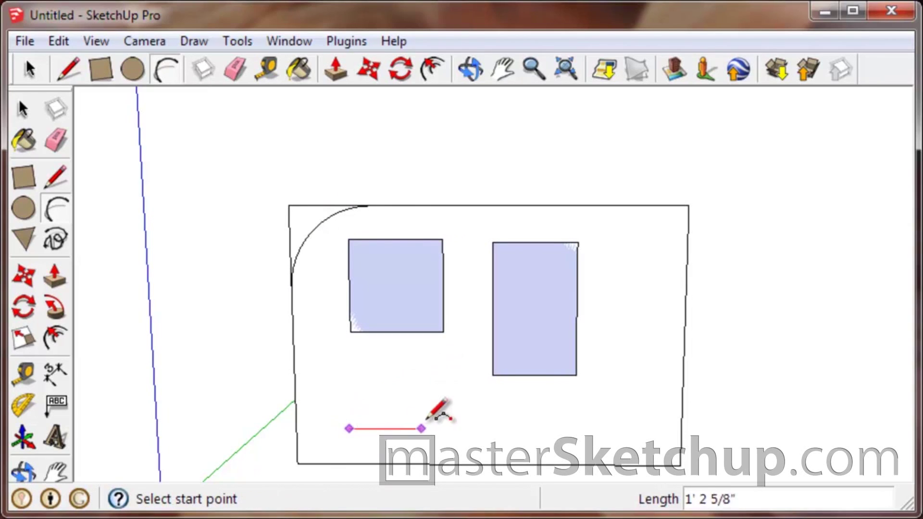
{"action": "left_click", "coordinate": [456, 428]}
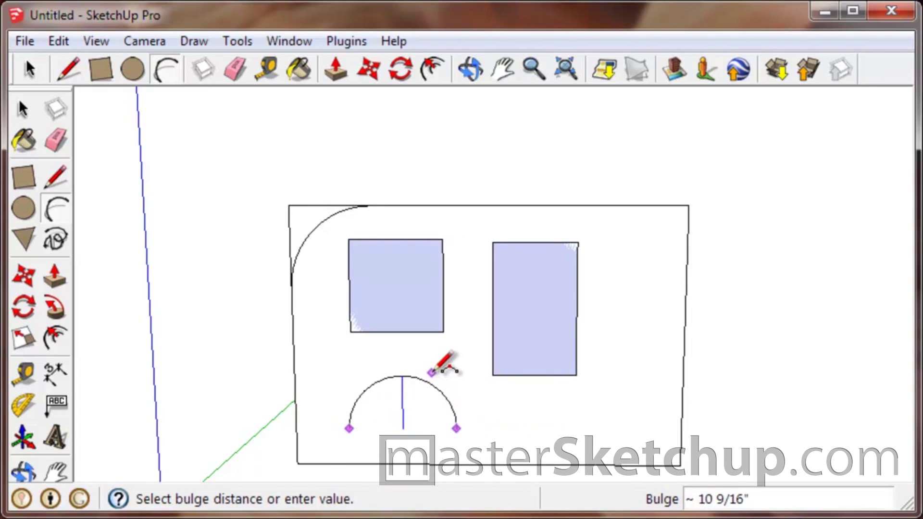